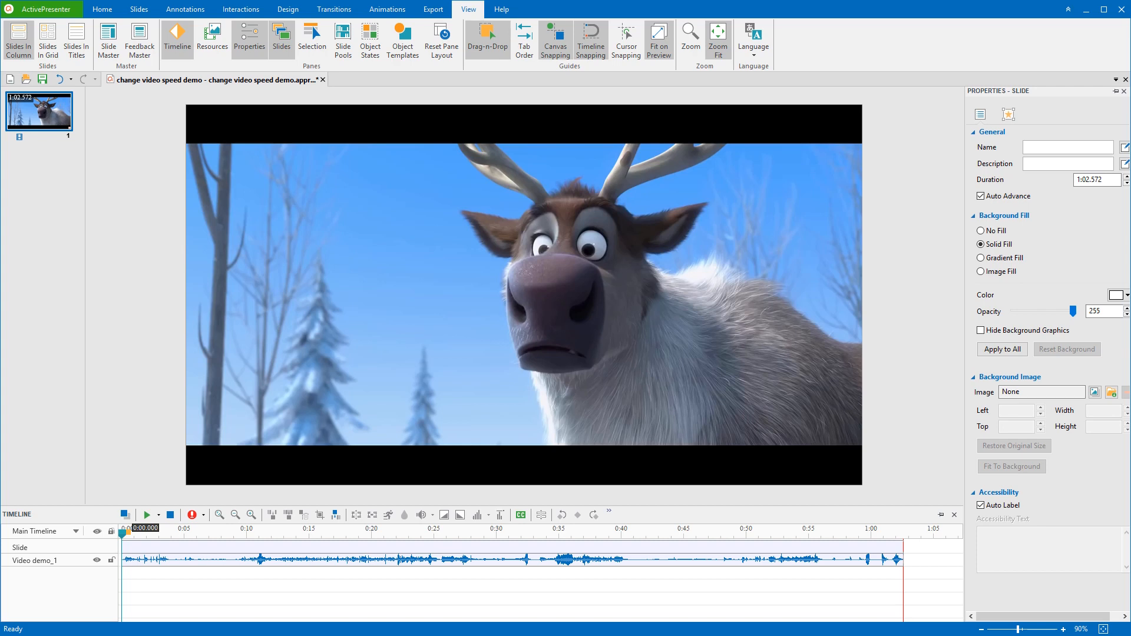
Set the waveform bar height of the Video demo_1 track to Large and preview the first 12.5 seconds or so.
right_click(232, 560)
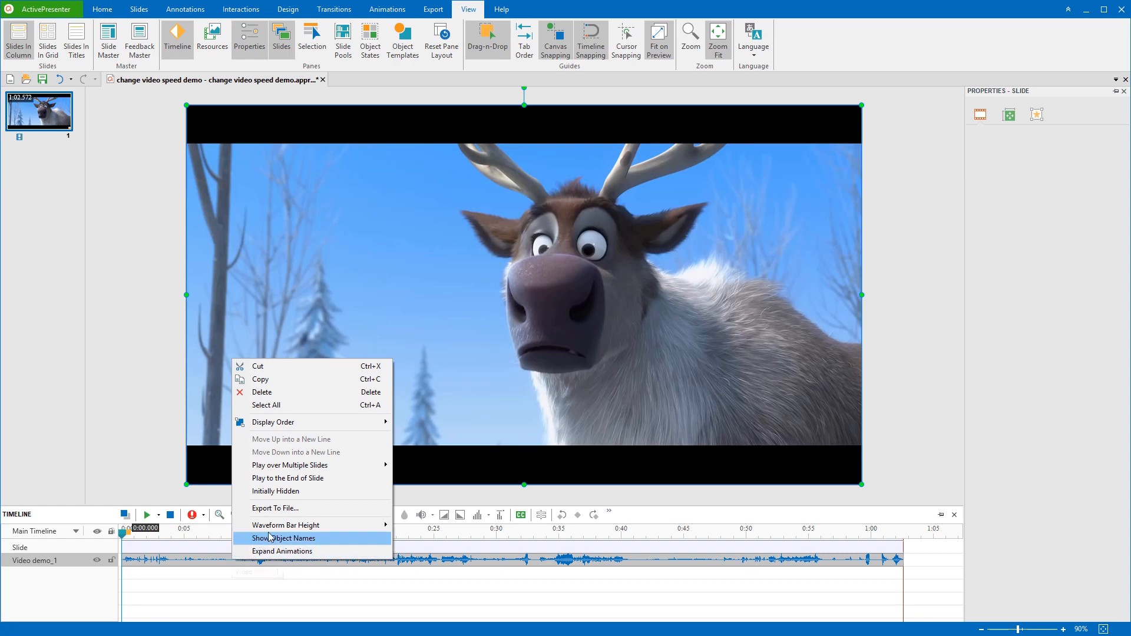
mouse_move(275, 531)
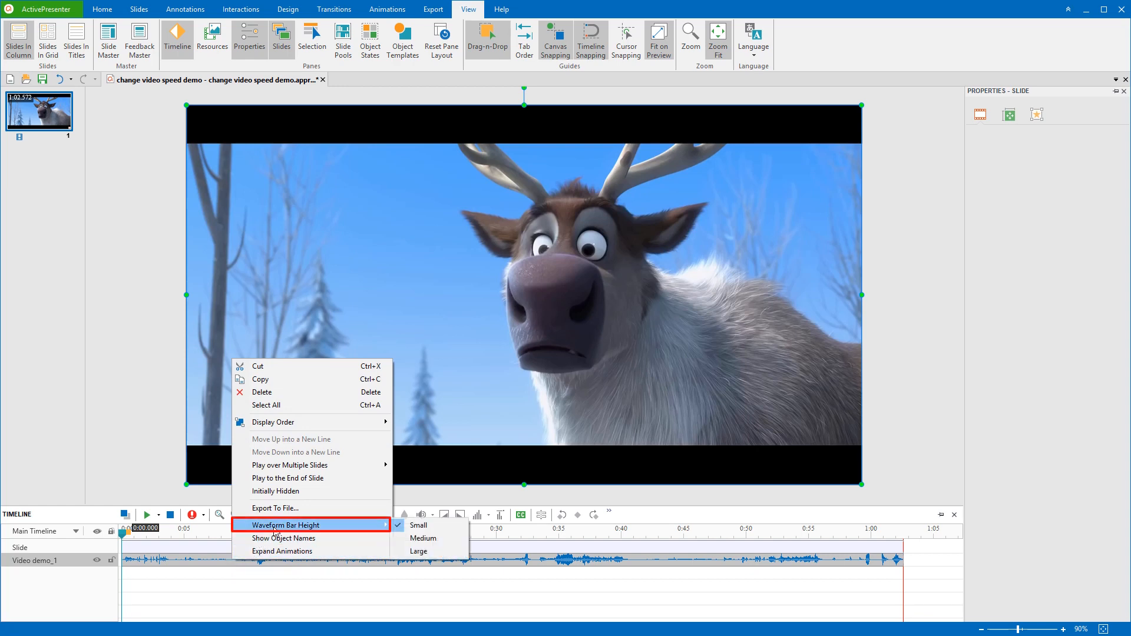
click(419, 552)
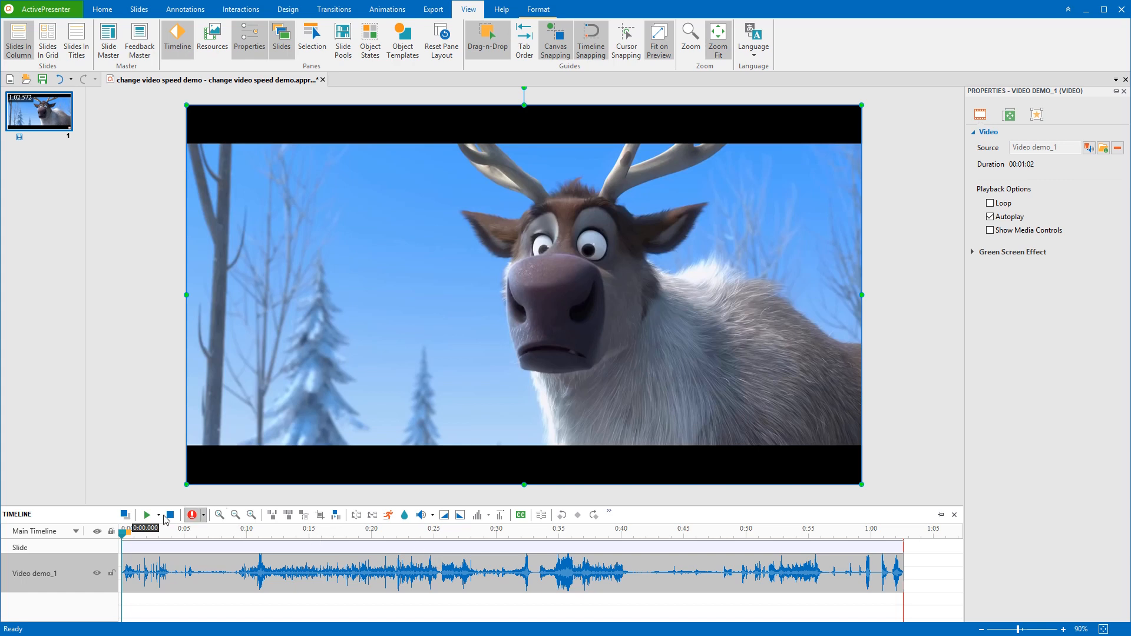
click(147, 516)
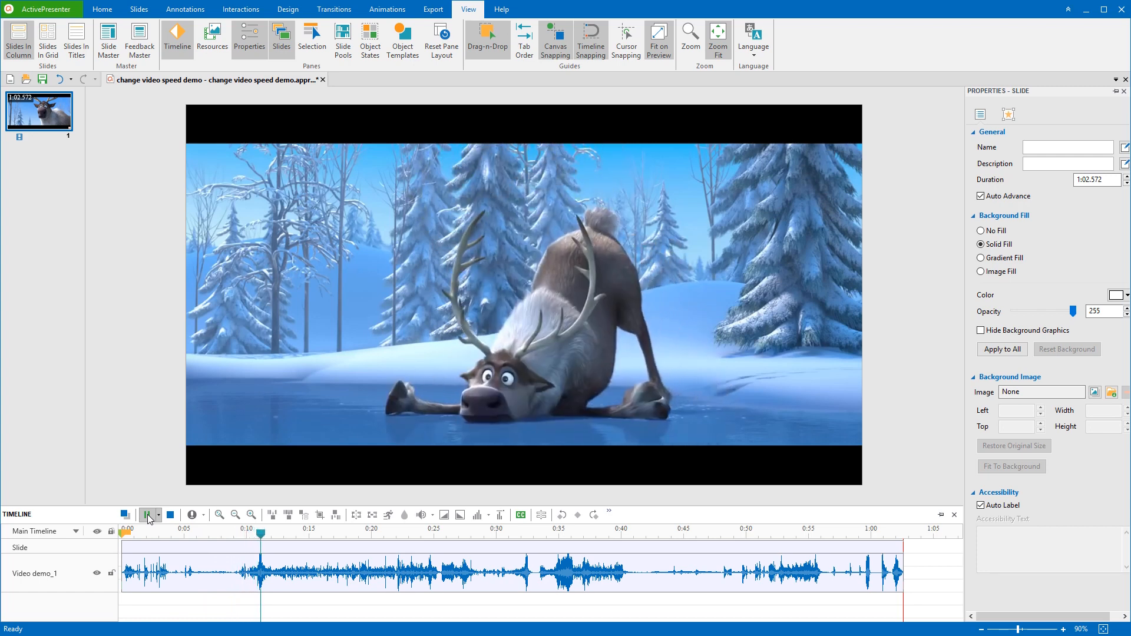
click(147, 516)
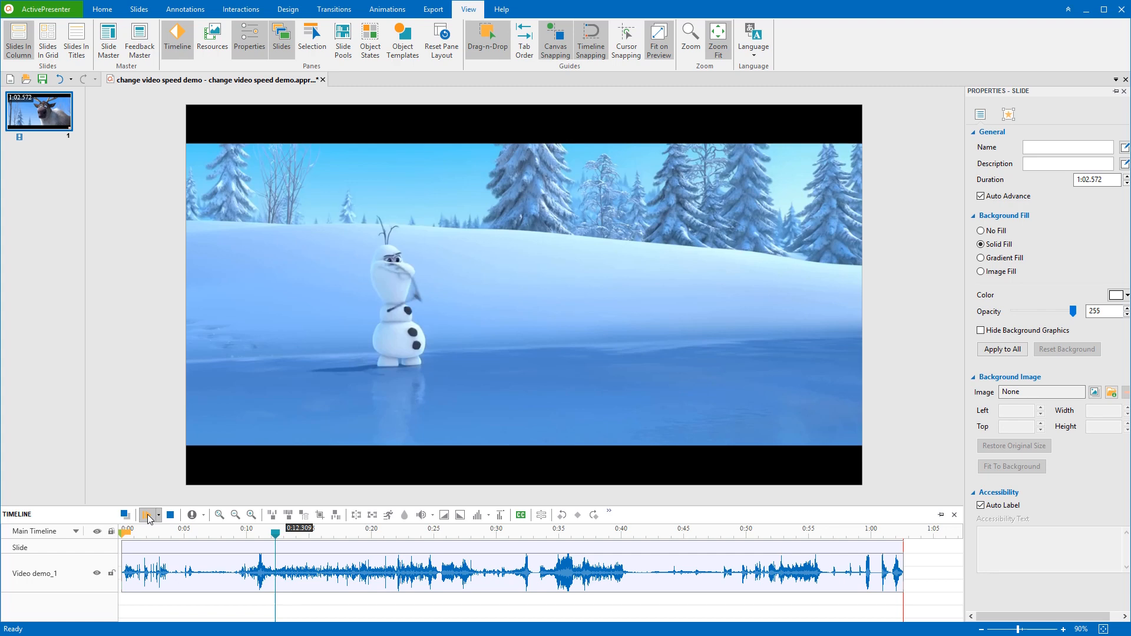
Set the playback speed of the whole Video demo_1 clip to 300% and preview the result.
click(269, 566)
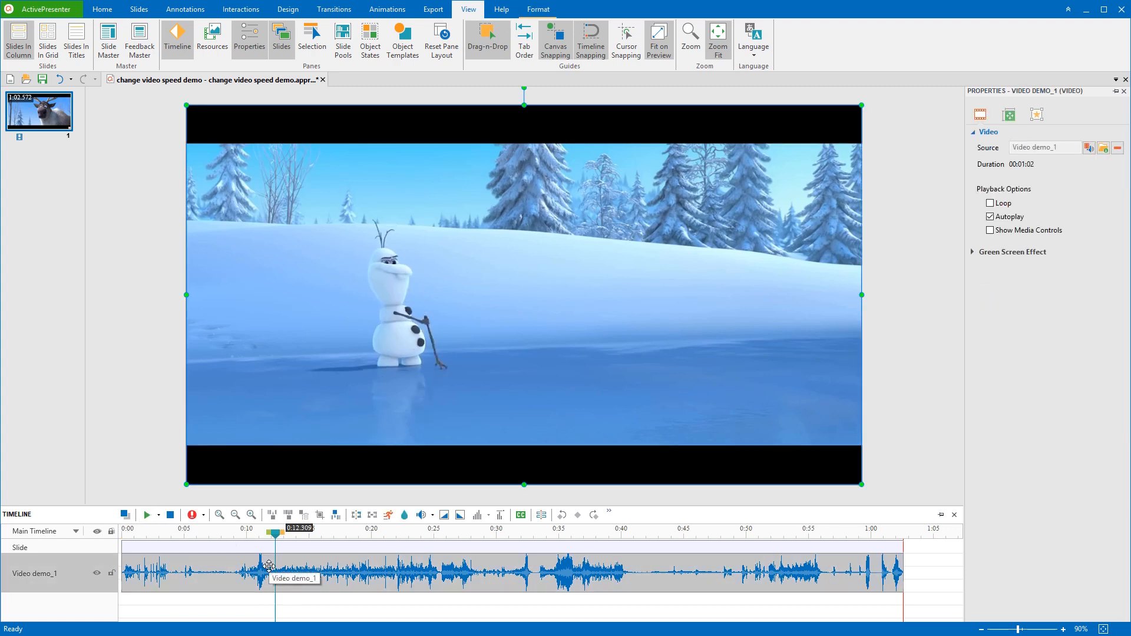
click(388, 516)
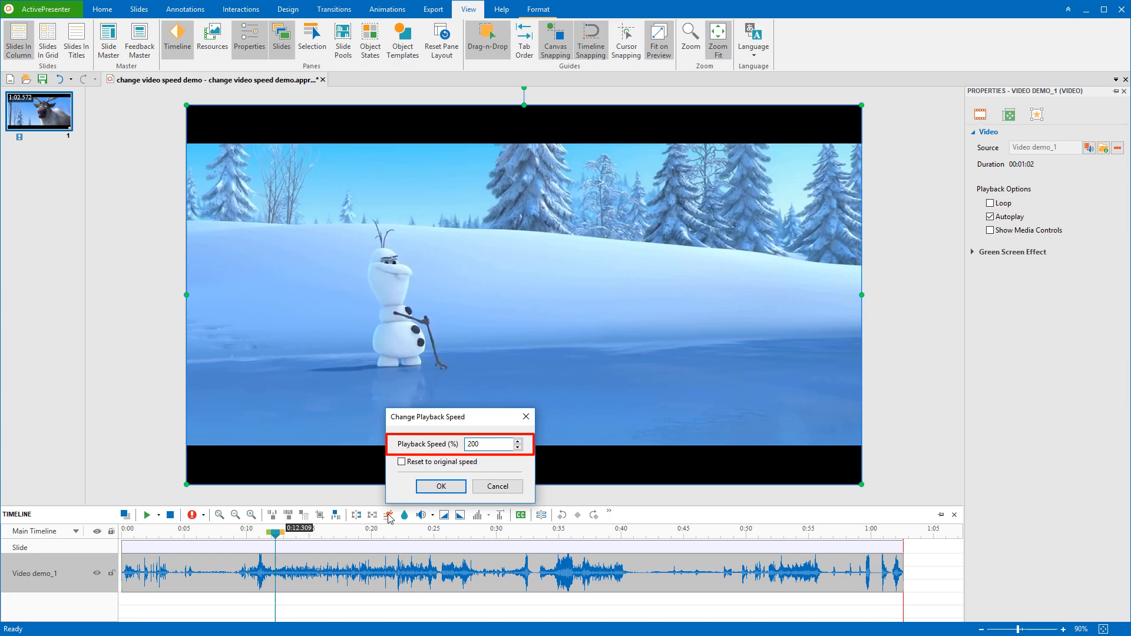
drag(490, 444, 459, 444)
text(3)
text(300)
click(442, 486)
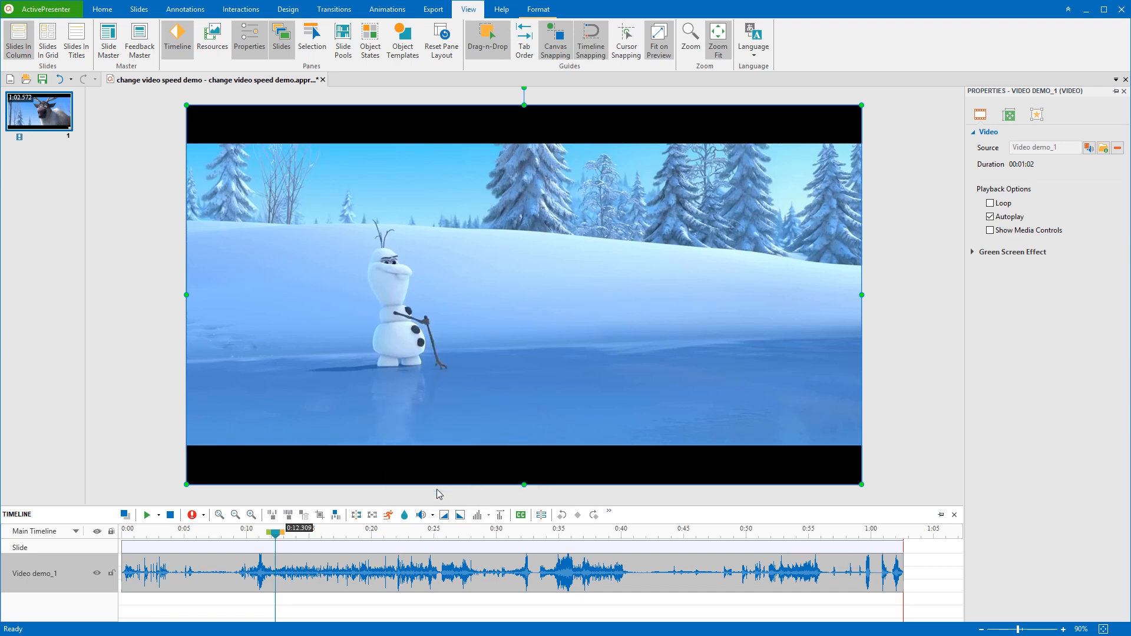
click(145, 516)
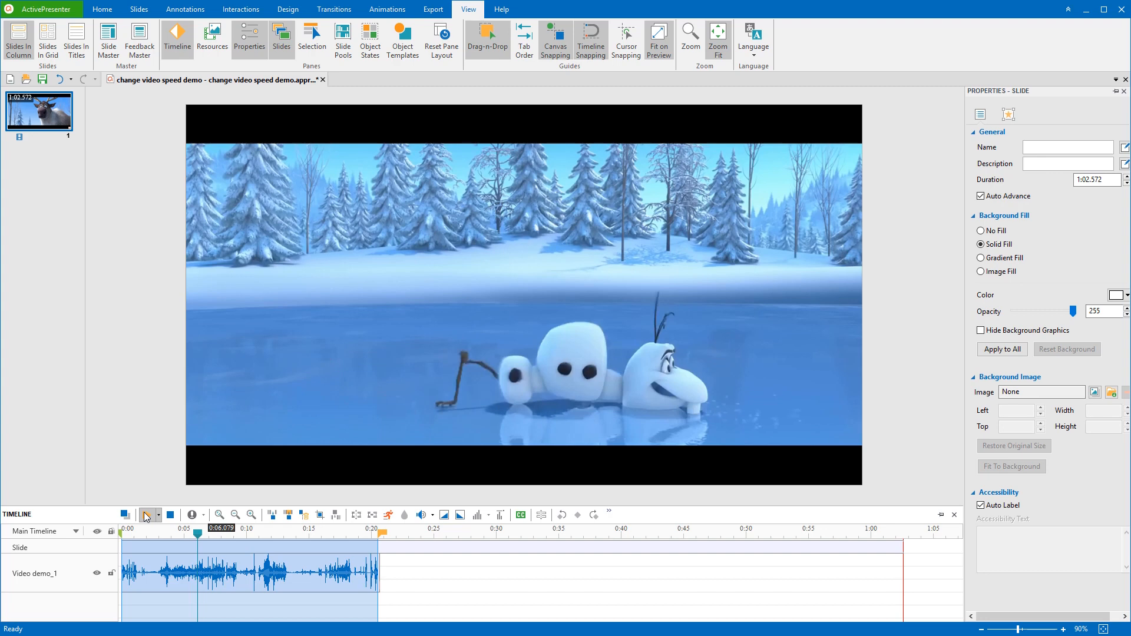
Reset the whole Video demo_1 clip to its original playback speed.
click(236, 567)
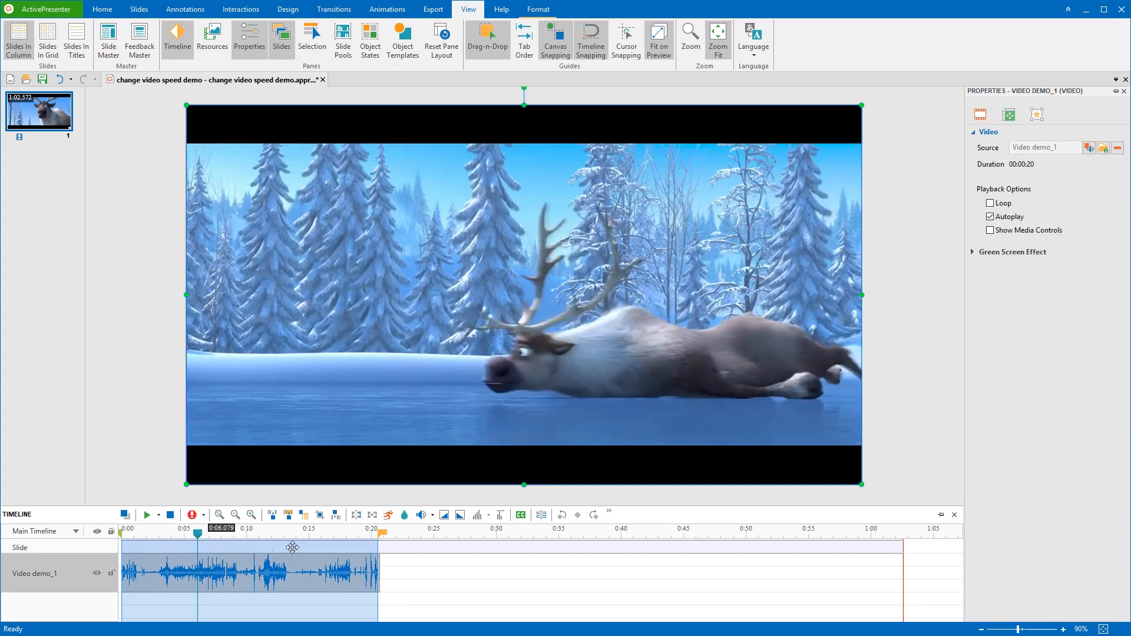
click(388, 515)
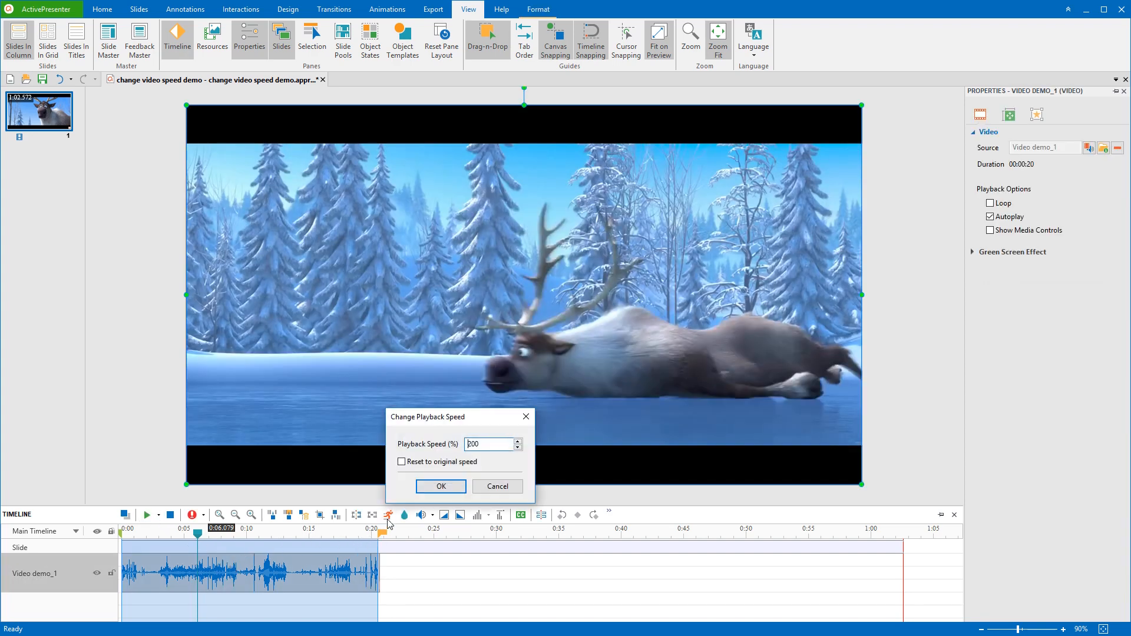
click(401, 462)
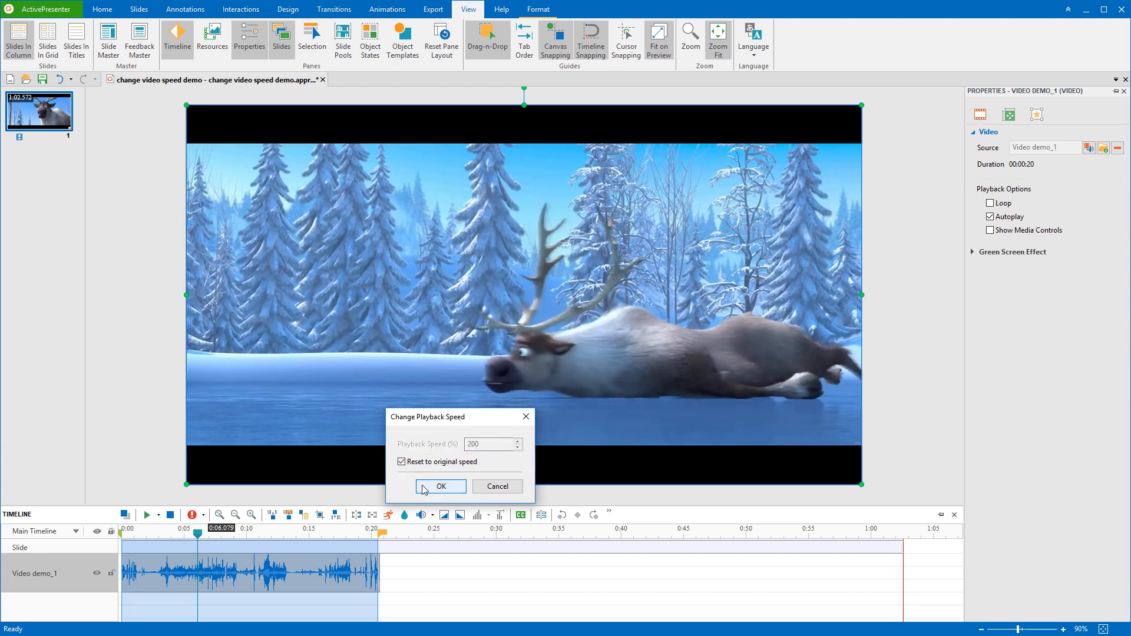
click(440, 486)
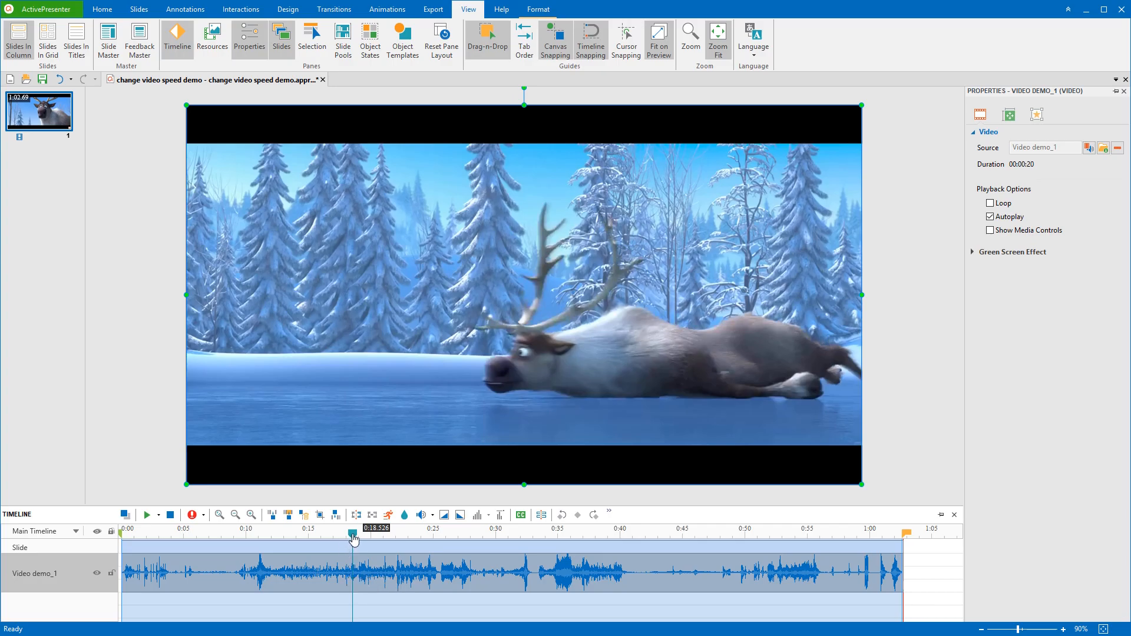
Mark the time range from 0:09.401 to 0:18.755 on the timeline and preview it.
drag(352, 535, 121, 534)
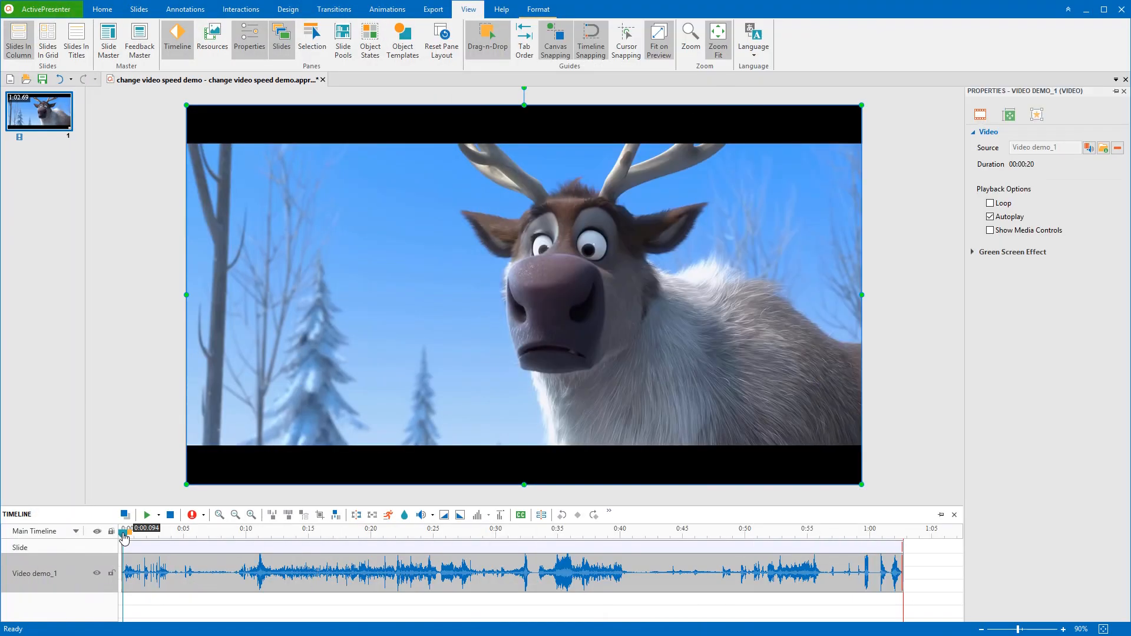
drag(123, 537, 364, 550)
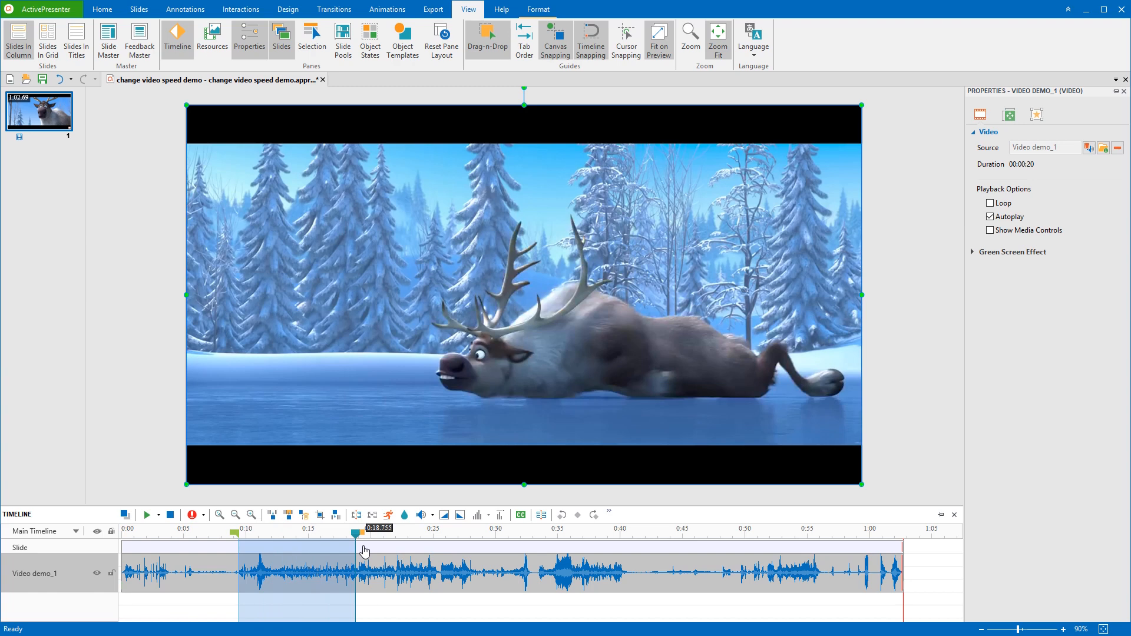
drag(357, 537, 239, 537)
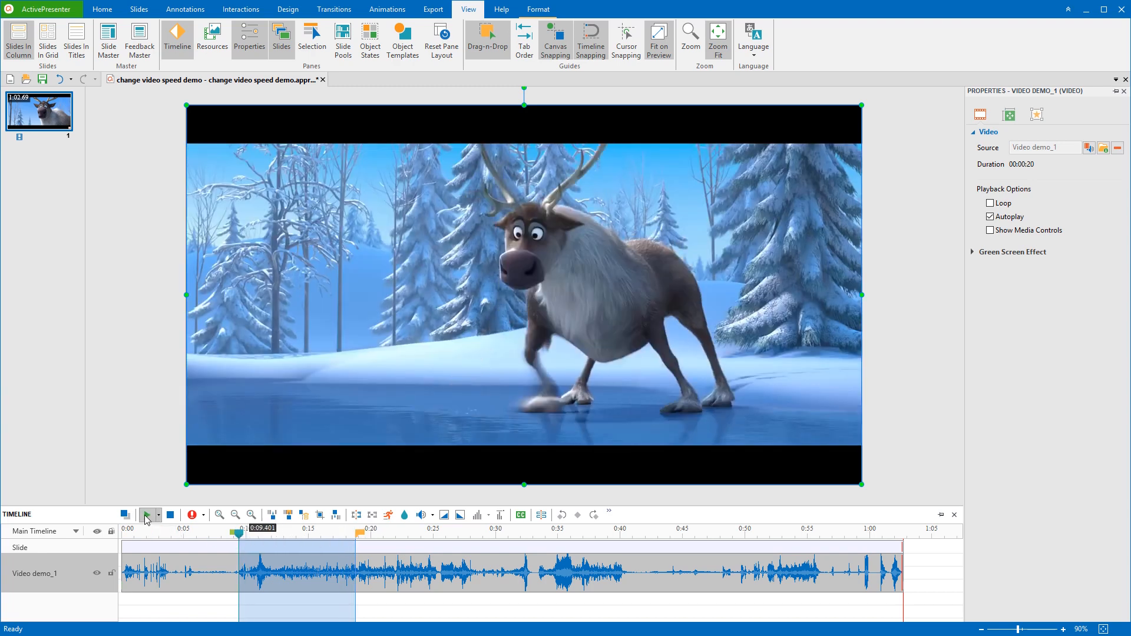
click(146, 516)
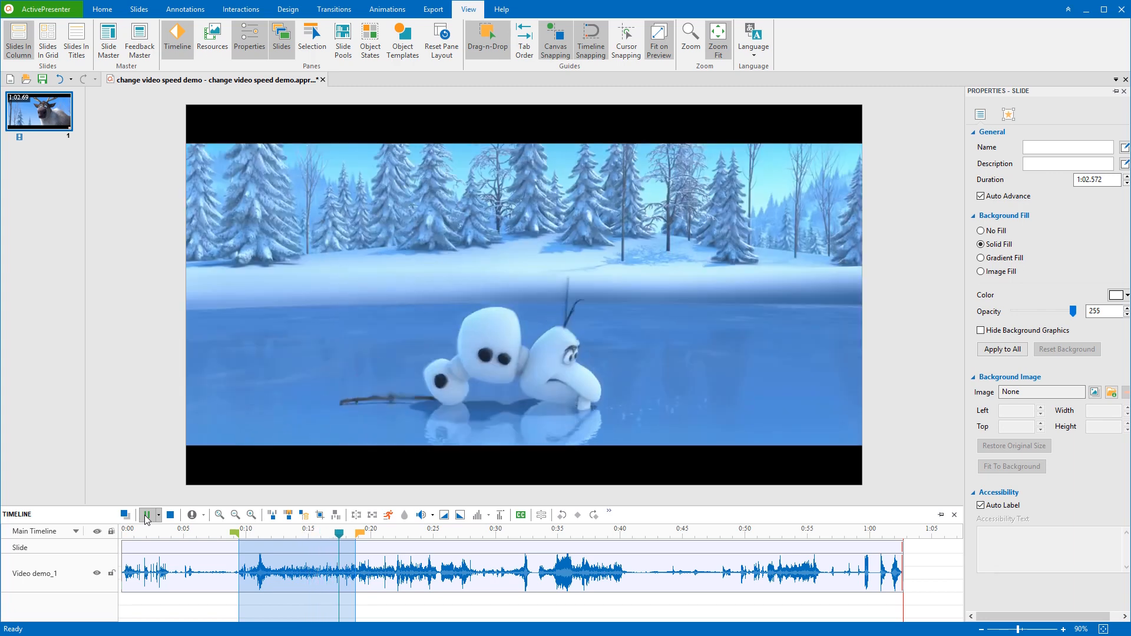
click(147, 516)
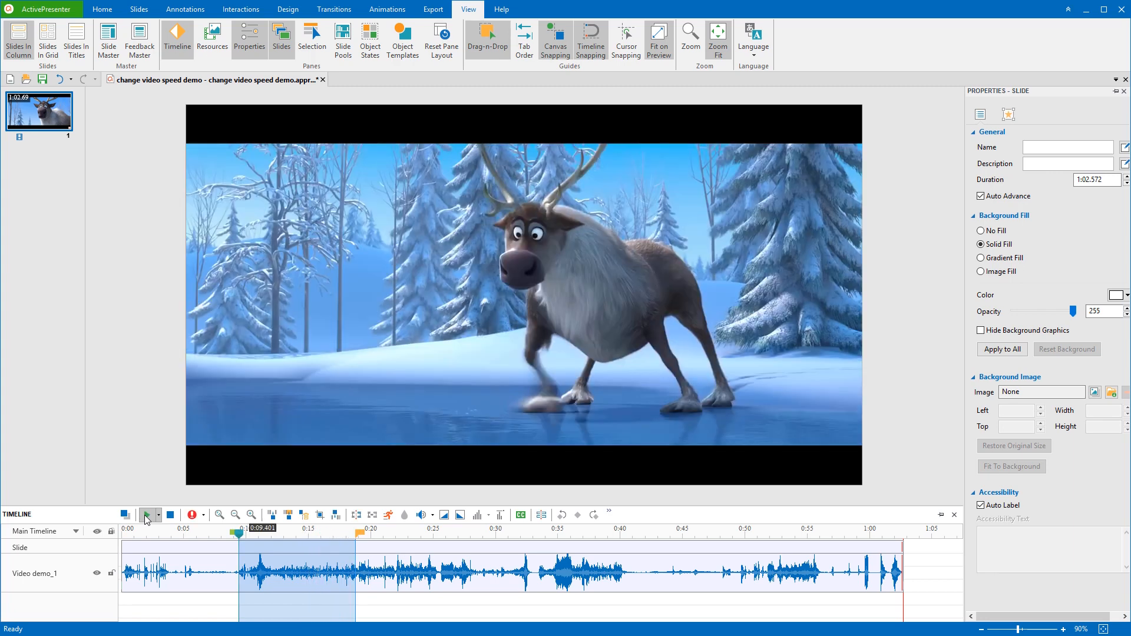
Set the playback speed of the marked range in Video demo_1 to 30%.
click(265, 571)
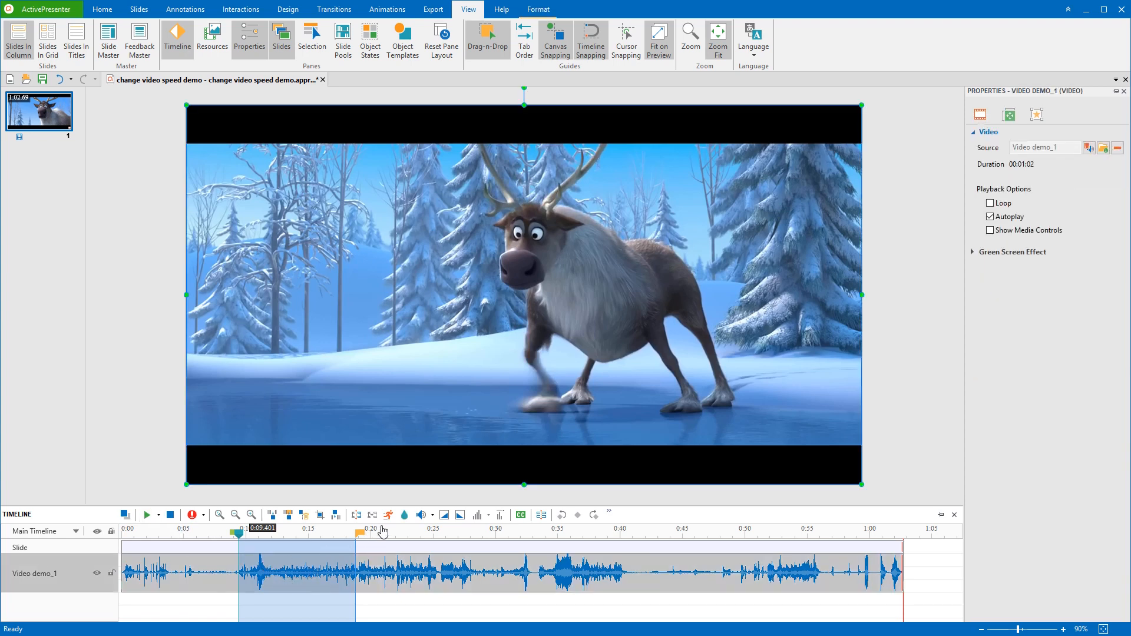
click(388, 516)
double_click(484, 445)
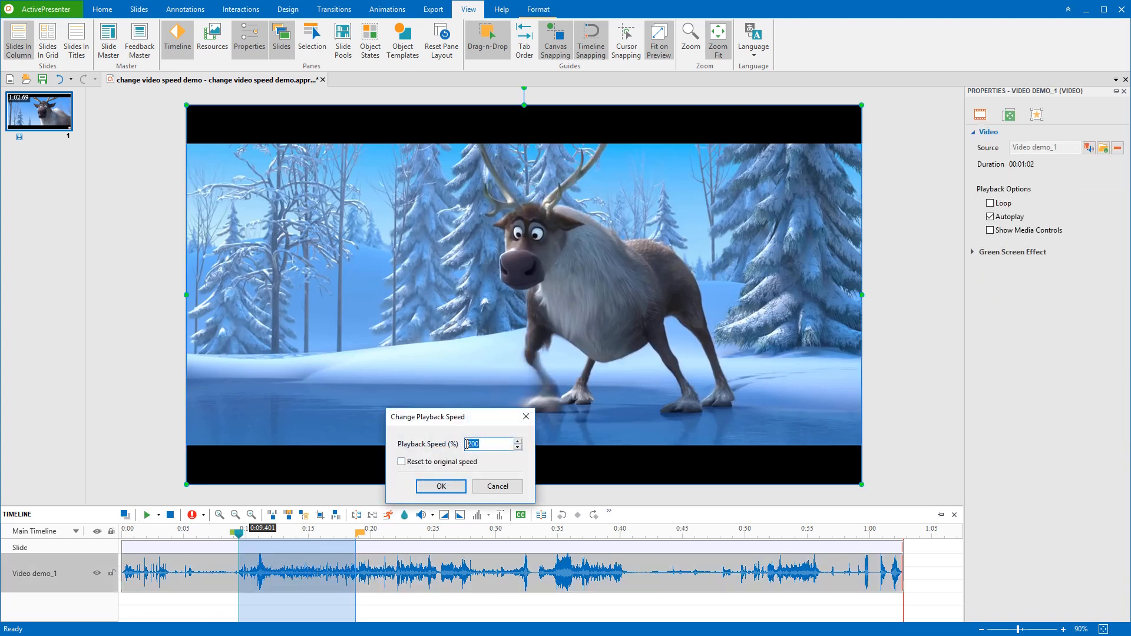
text(30)
click(441, 487)
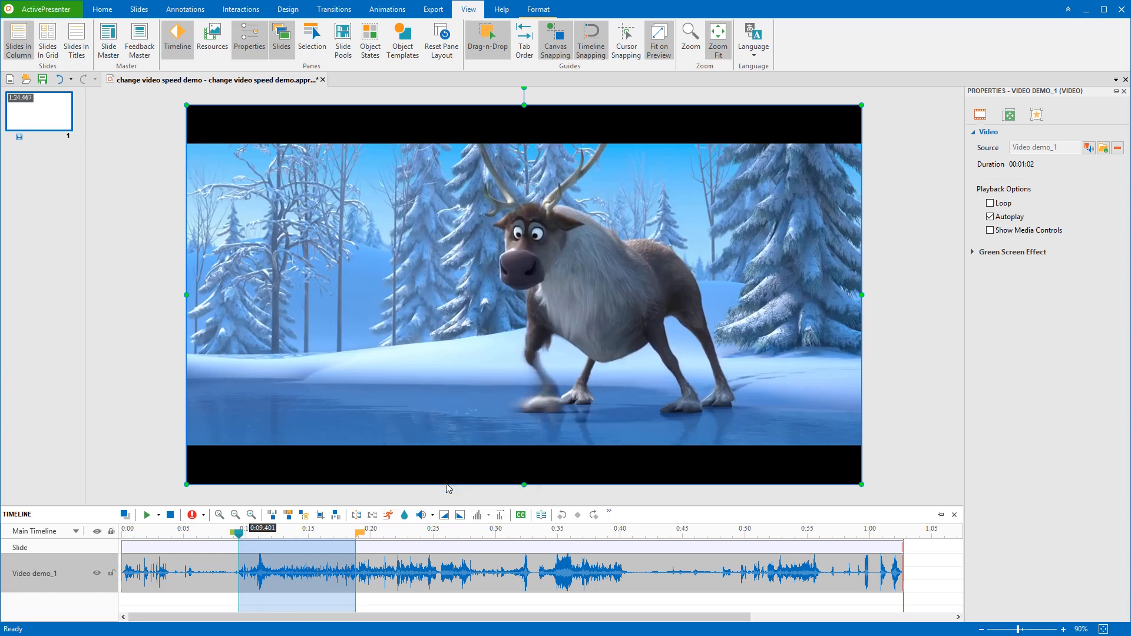
Play the slide from about 0:07 into the slowed section to check the speed change.
click(188, 543)
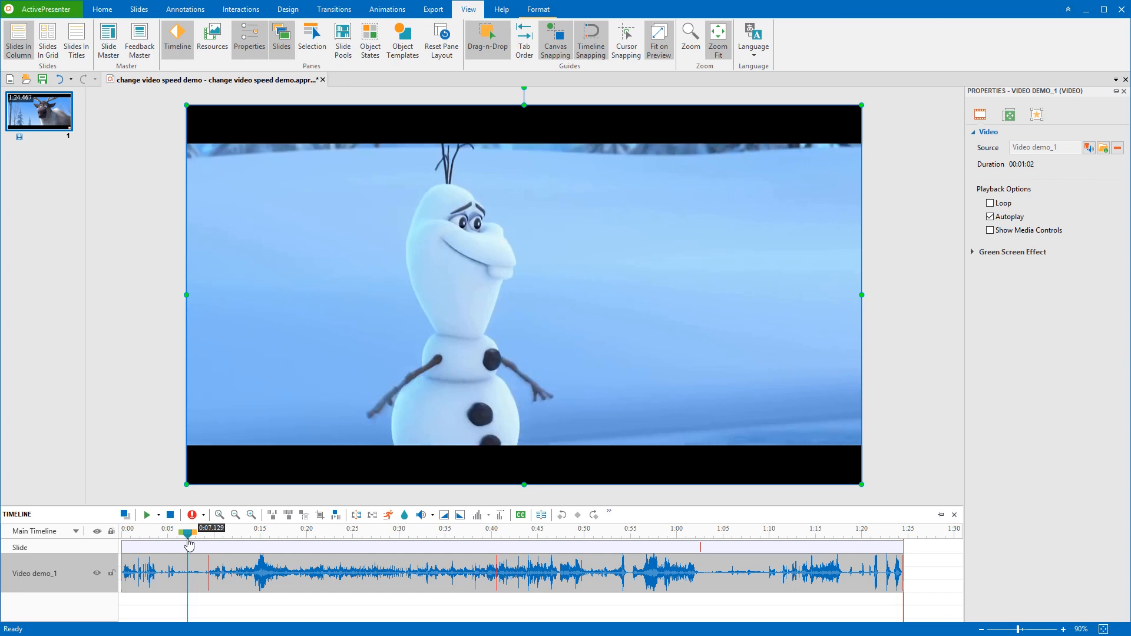
click(146, 516)
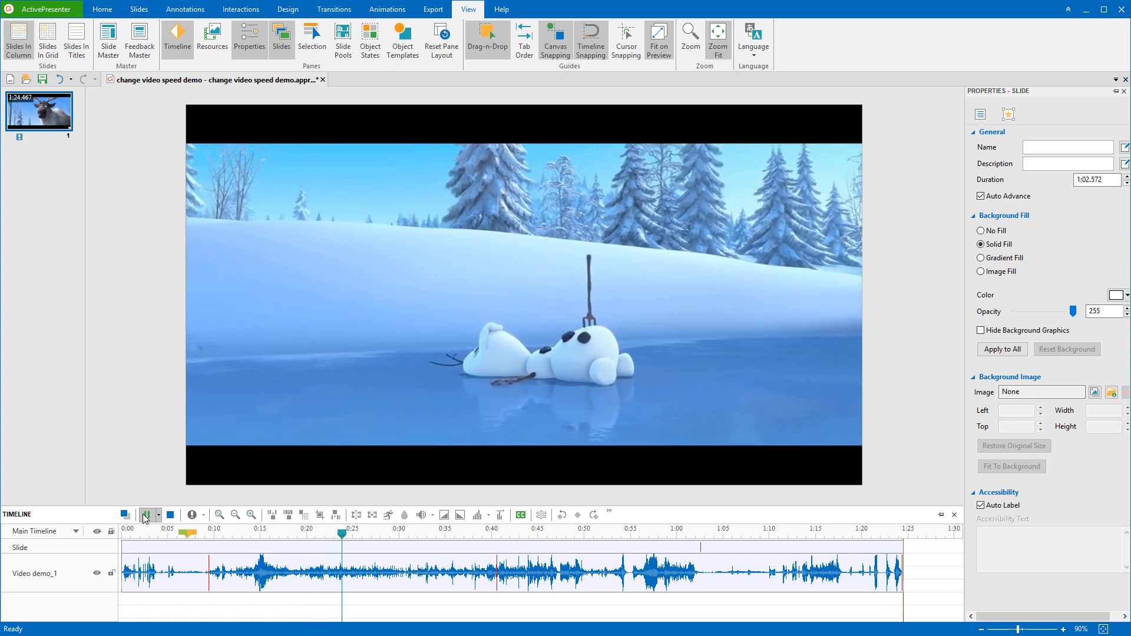
click(145, 516)
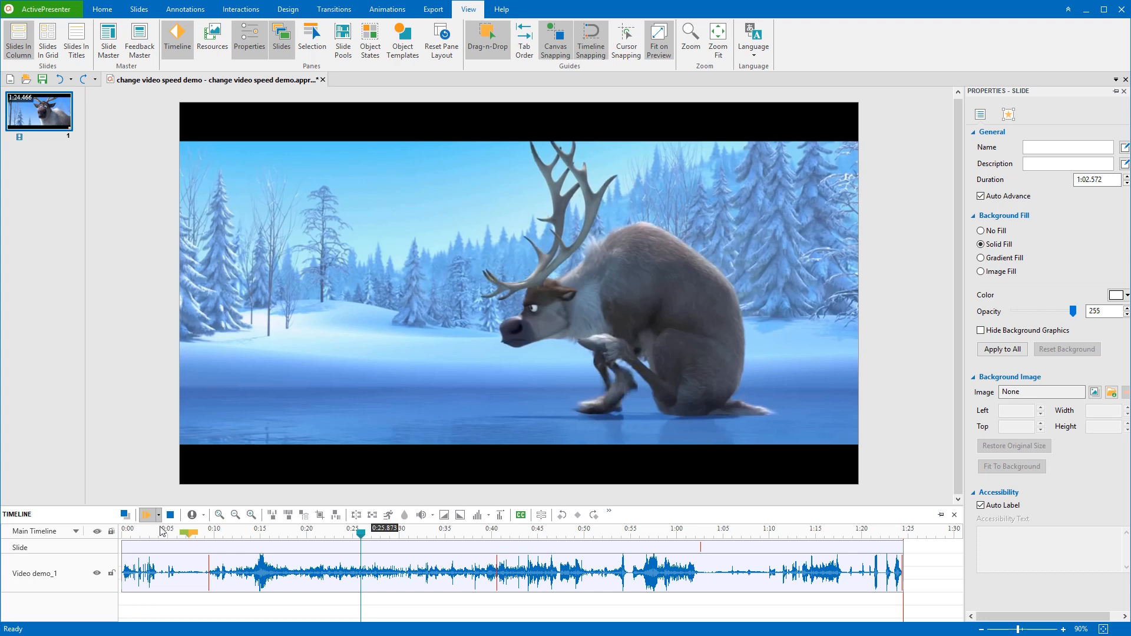
Mark the slowed section from 0:09.401 to about 0:40.5 and reset it to its original playback speed.
click(189, 537)
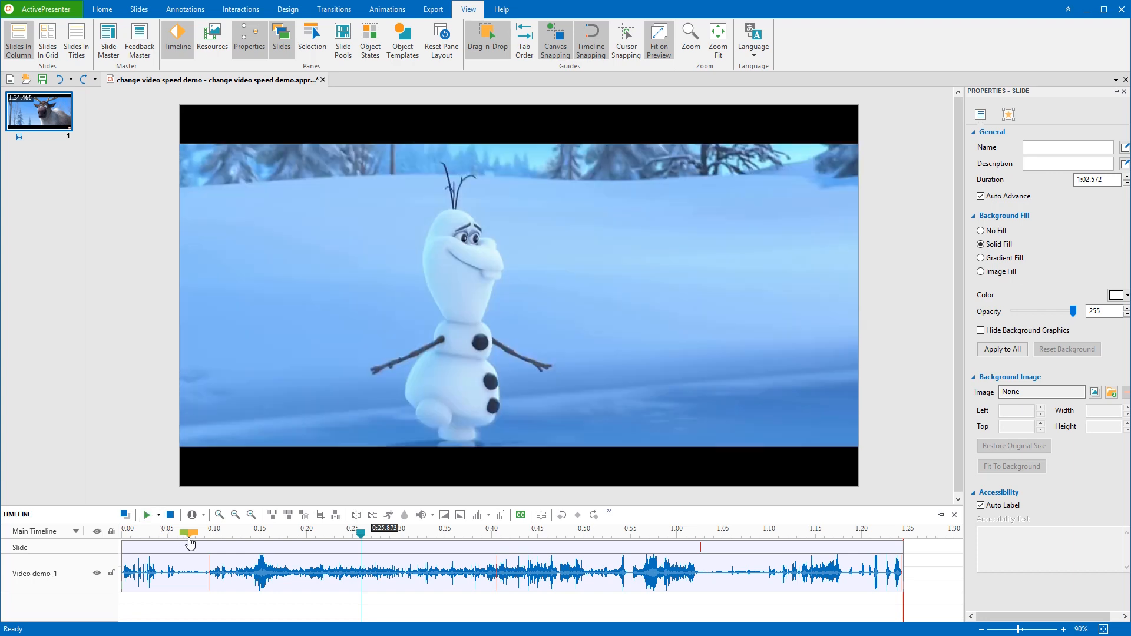
drag(189, 535, 211, 541)
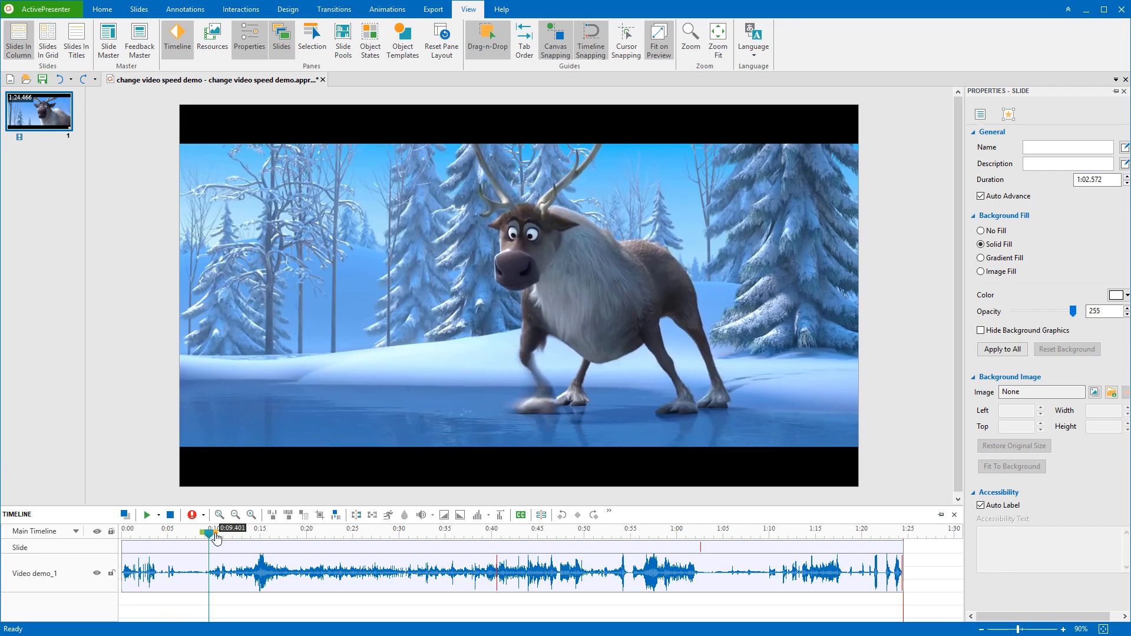
drag(211, 541, 297, 542)
drag(364, 550, 504, 556)
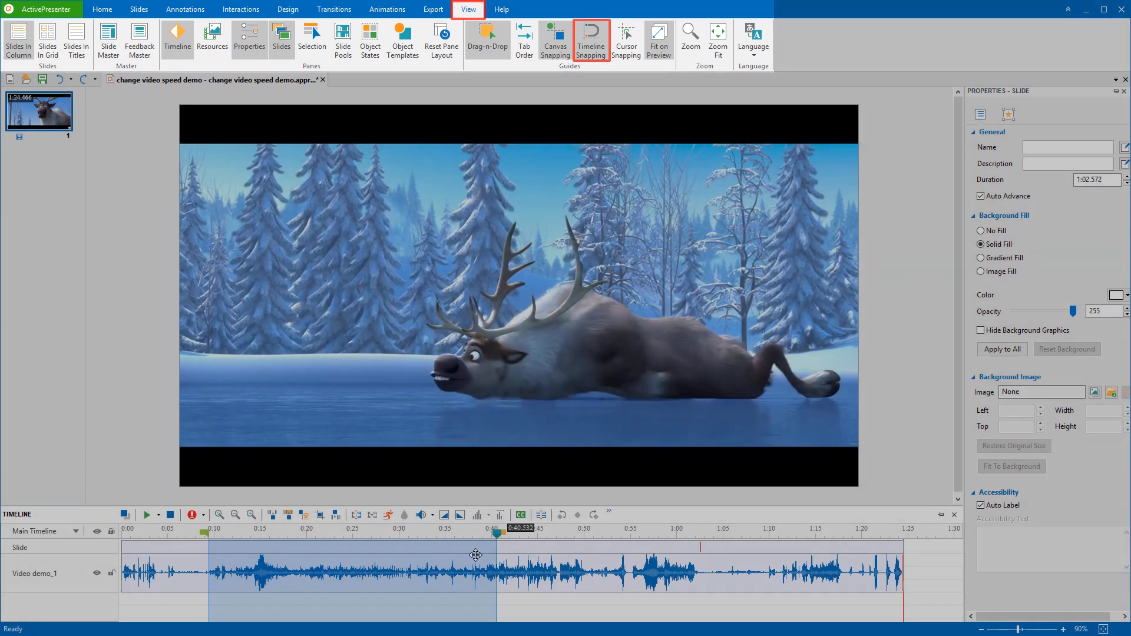
click(504, 560)
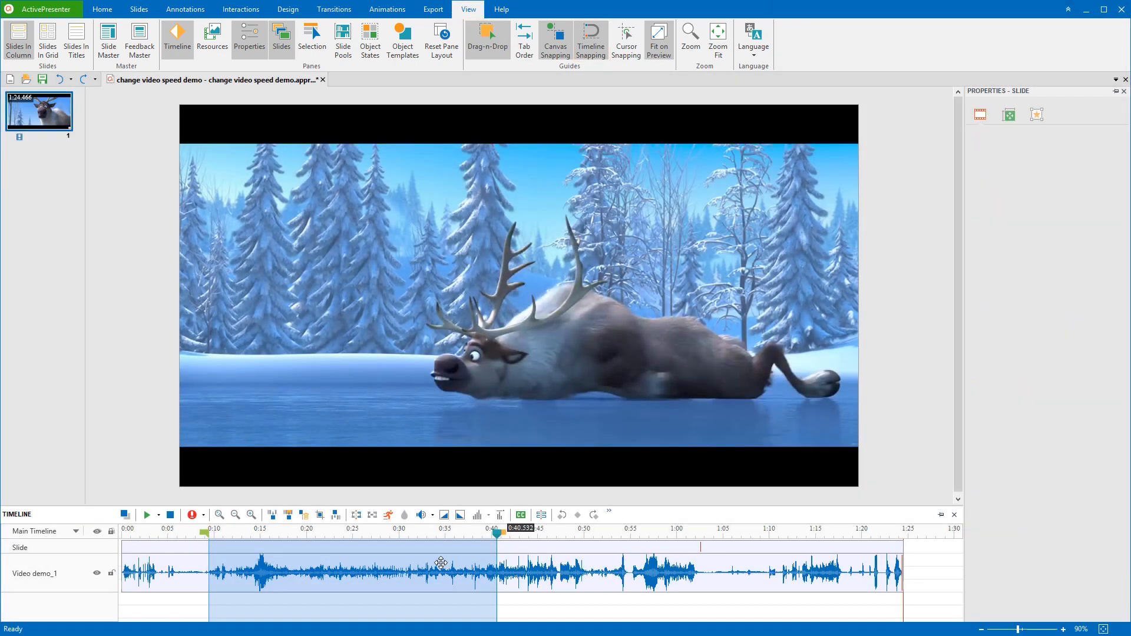
click(387, 517)
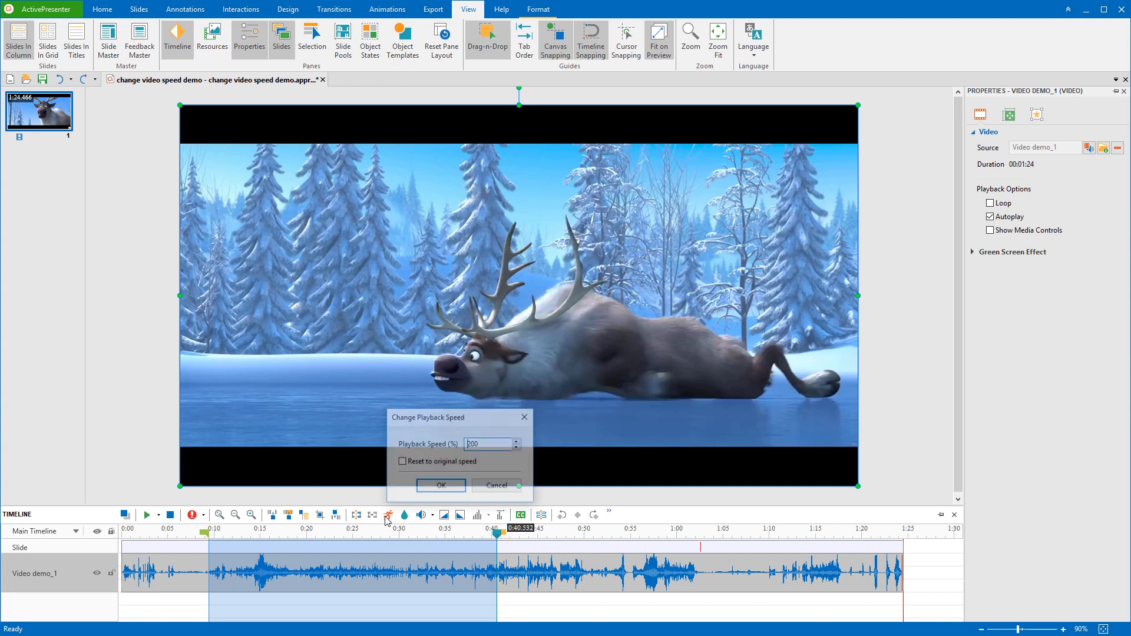
click(401, 462)
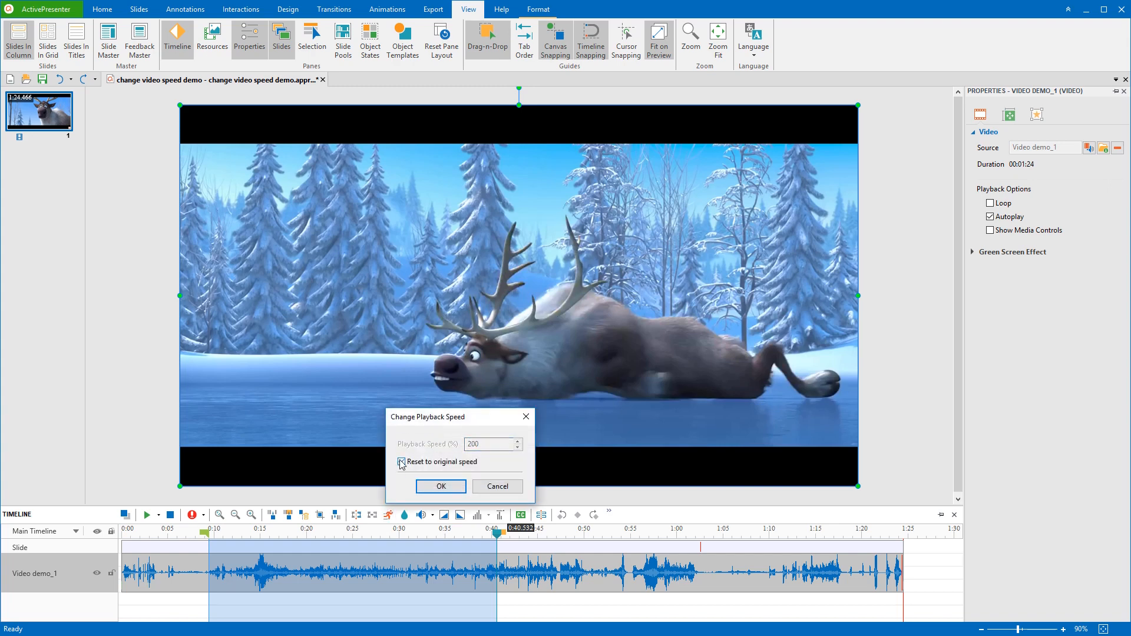
click(425, 487)
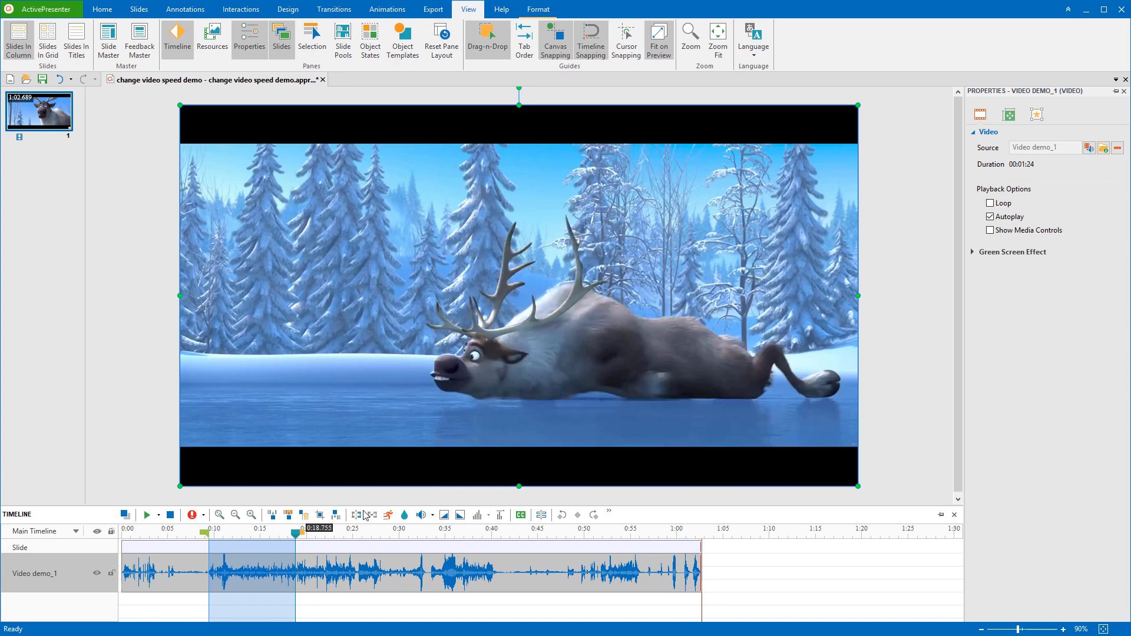
Mark the range from about 0:08 to 0:12.750 and set its playback speed to 200%.
click(194, 531)
drag(227, 536, 241, 538)
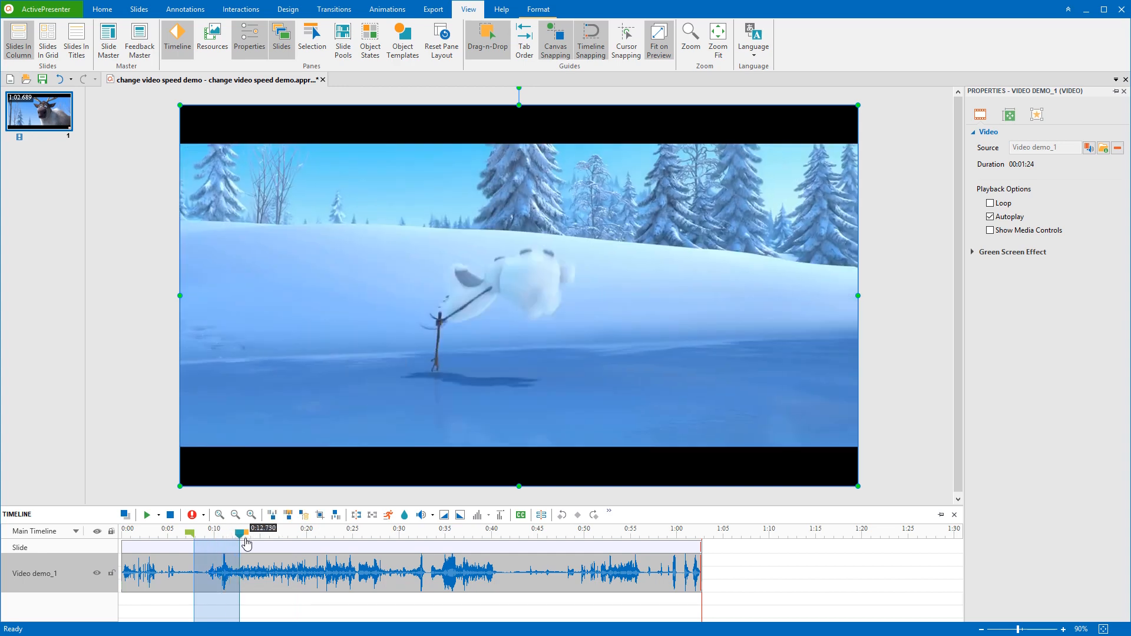
click(391, 515)
click(441, 486)
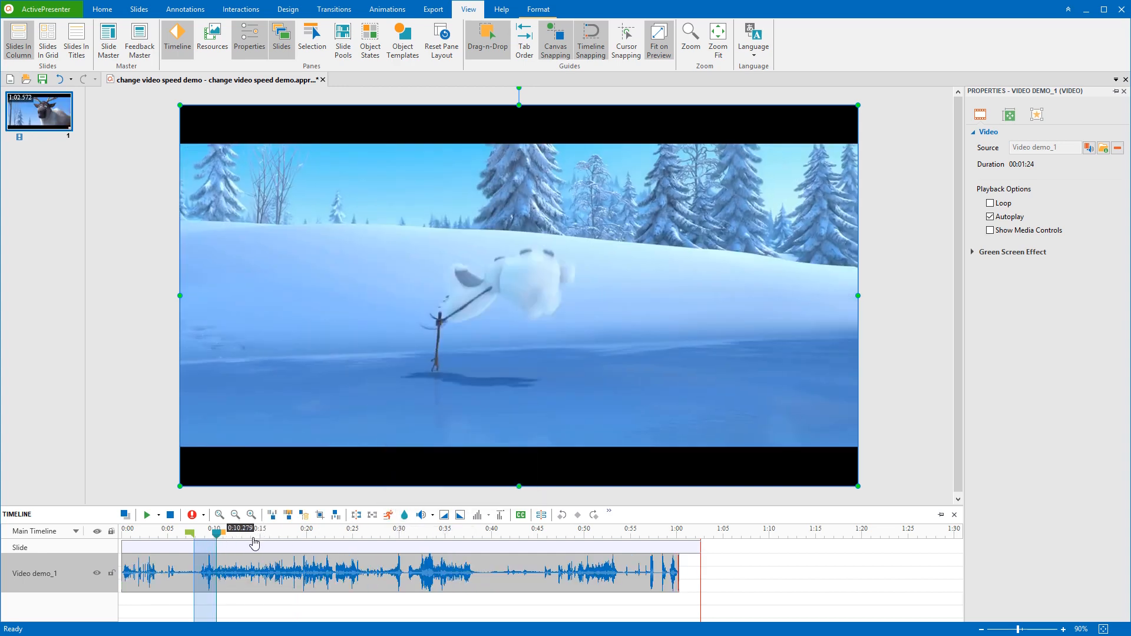
Mark the range from about 0:14 to 0:23.806 and set its playback speed to 50%.
click(254, 534)
drag(262, 534, 350, 541)
click(388, 515)
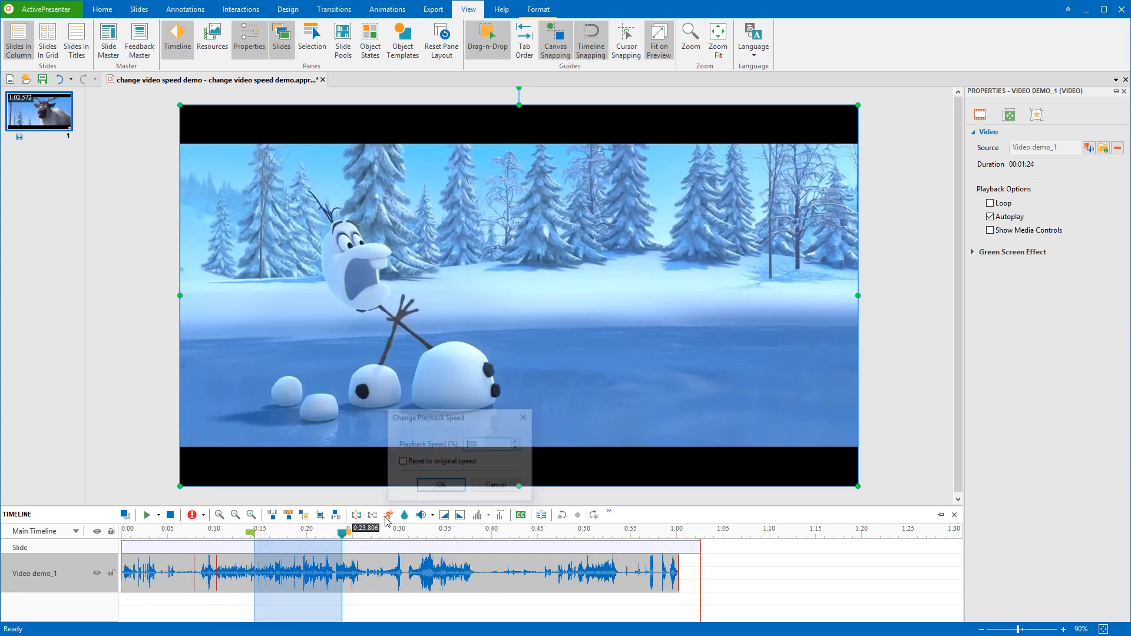
text(50)
click(446, 486)
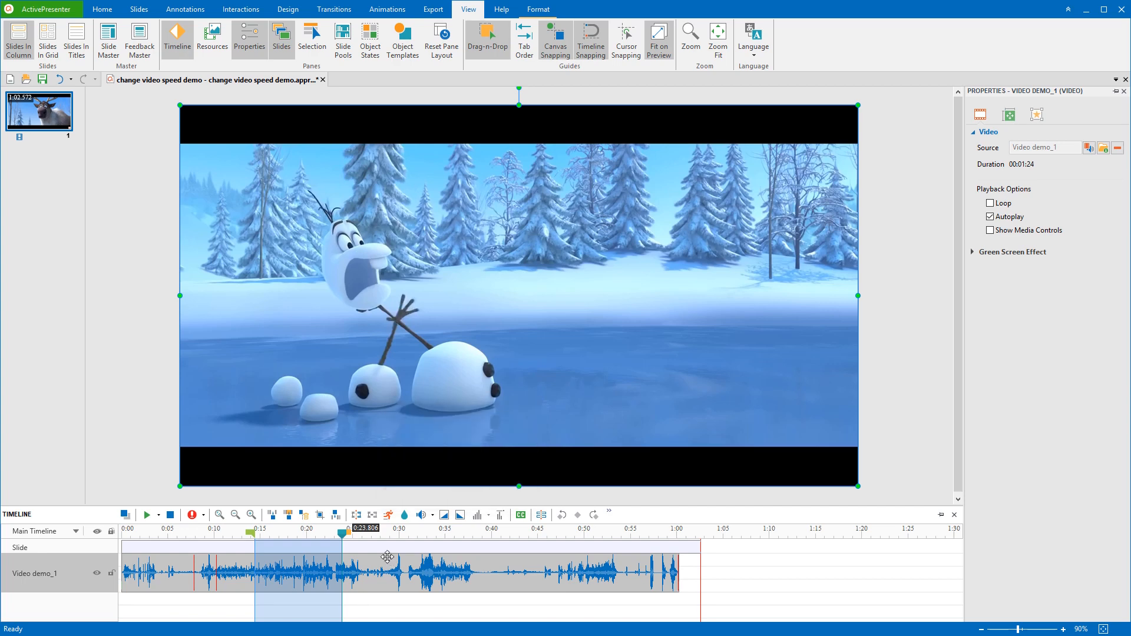
Mark the range from about 0:36 to 0:45.766 and set its playback speed to 200%.
click(458, 536)
drag(465, 535, 547, 535)
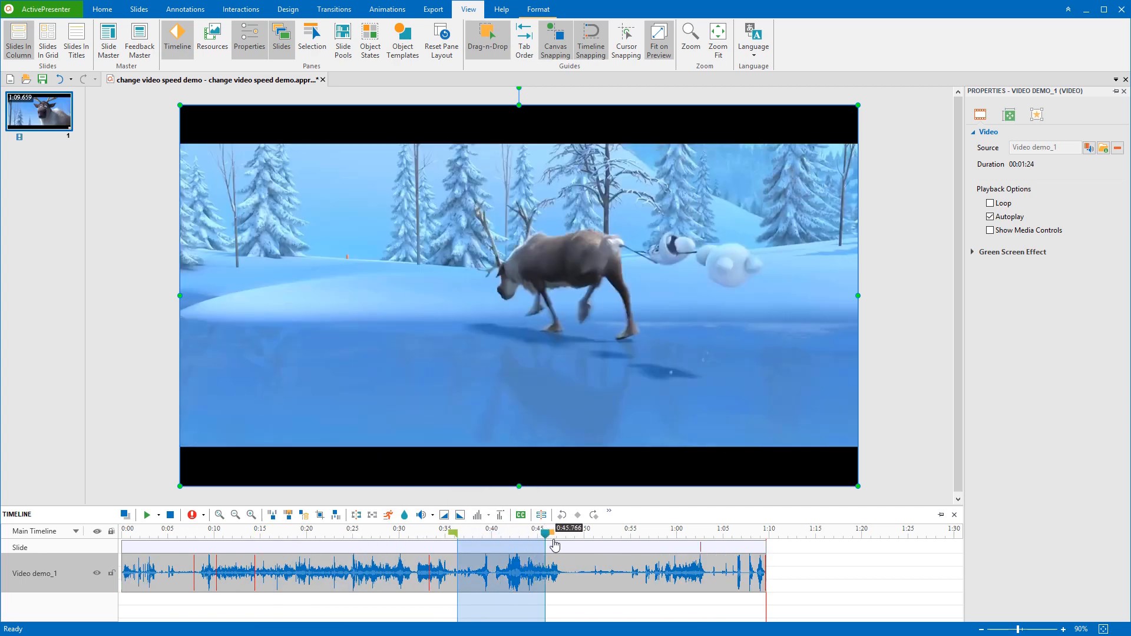
click(388, 515)
click(451, 486)
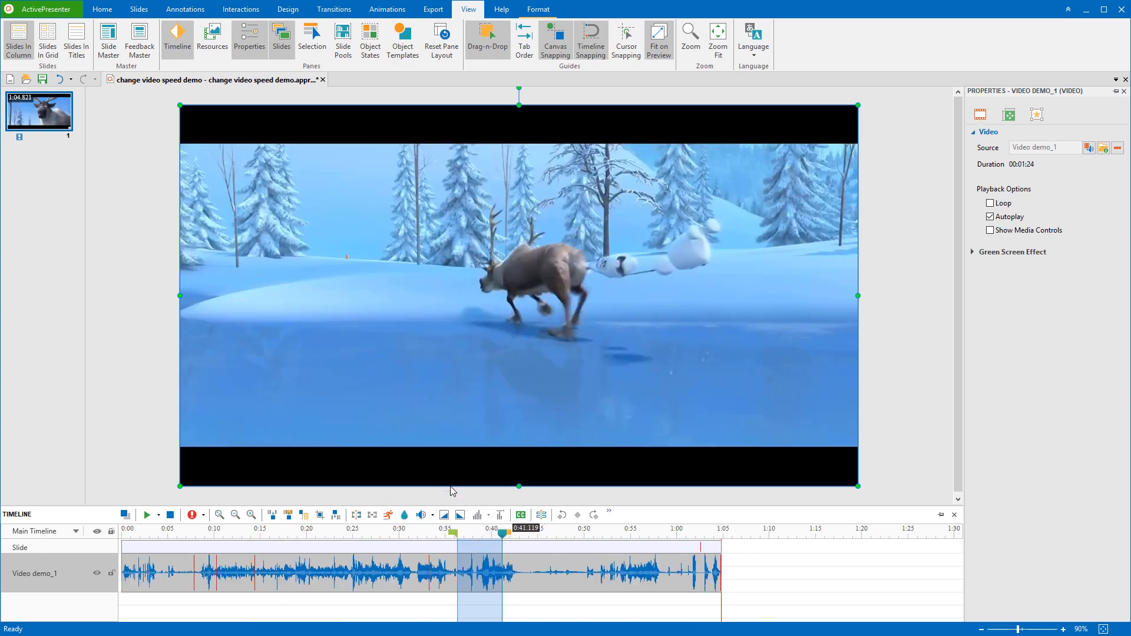
Clear the marked range by moving the playhead to 0:44.811 and reset the whole video to its original playback speed.
click(536, 533)
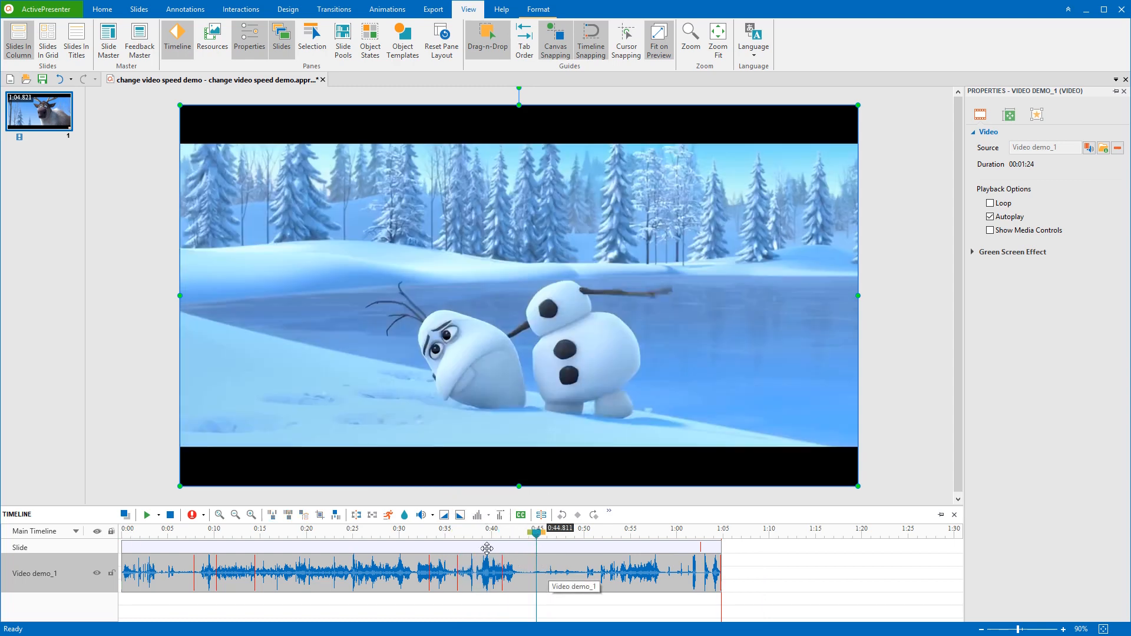
click(392, 517)
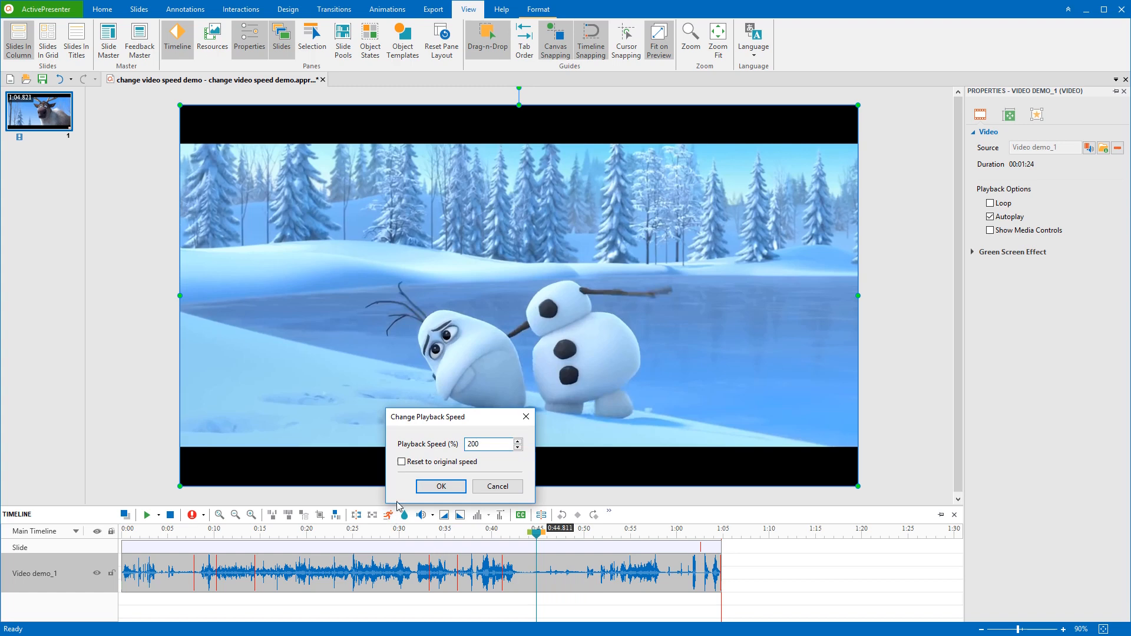
click(401, 462)
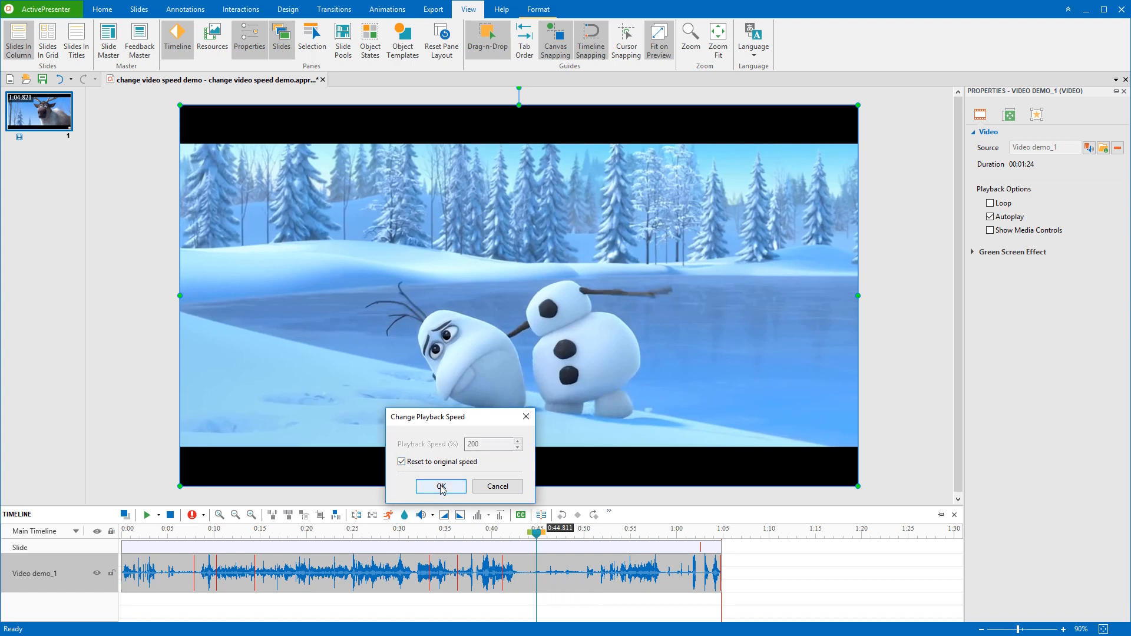
click(441, 487)
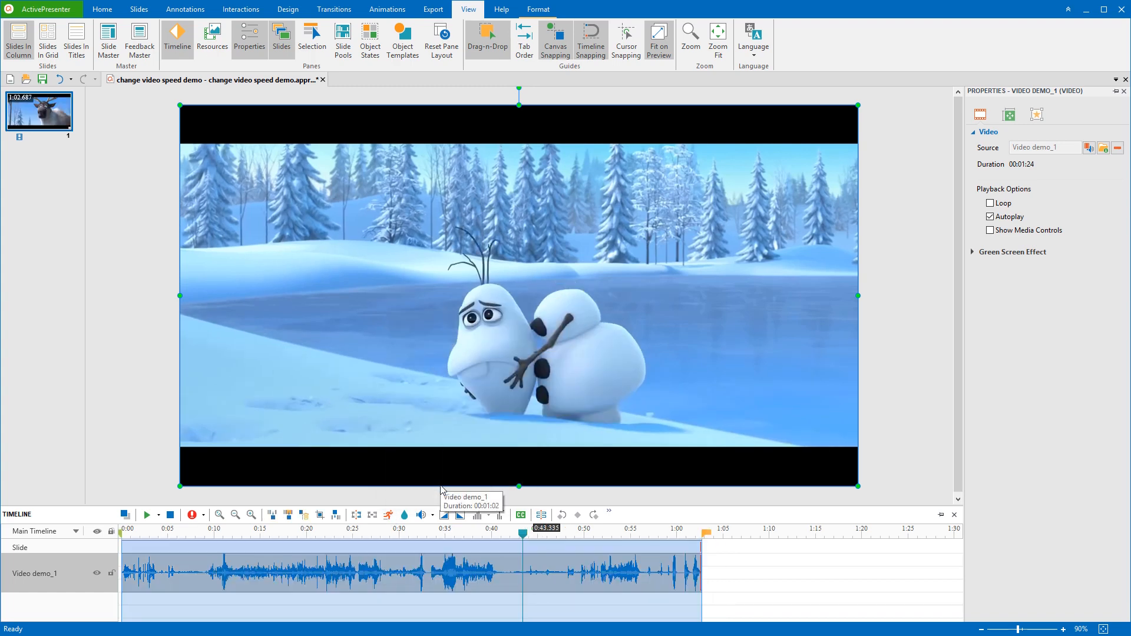